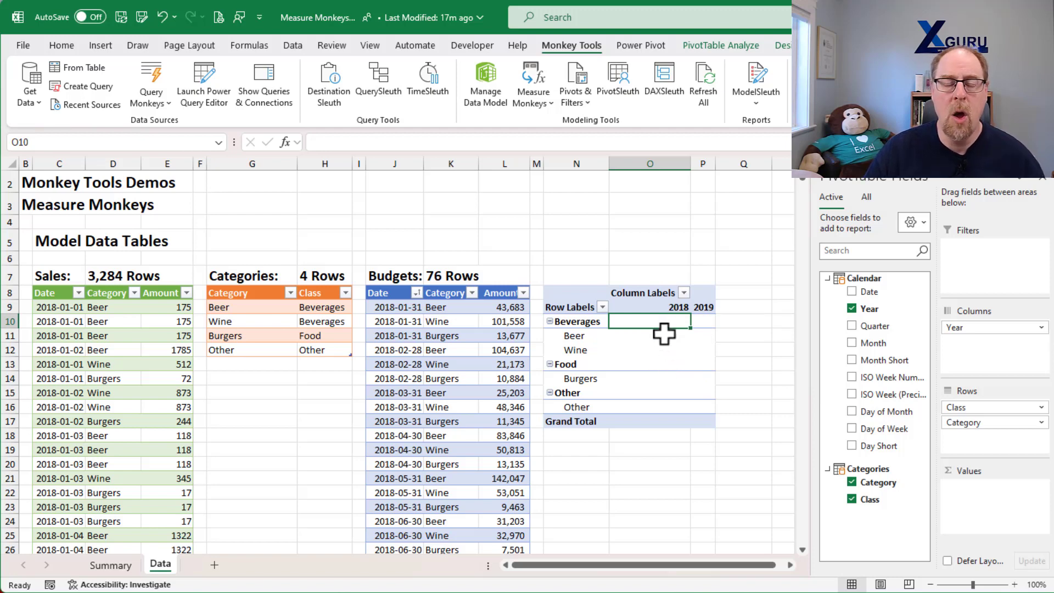
# Step: Start a new Filter Context Measure from Measure Monkeys on the Monkey Tools tab
pyautogui.click(533, 104)
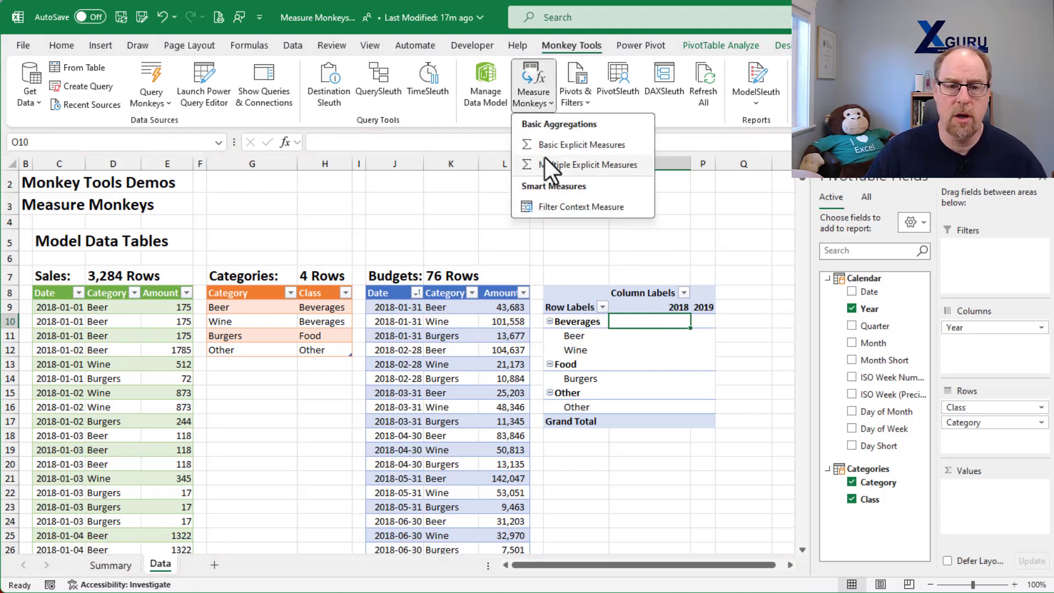
pyautogui.click(552, 206)
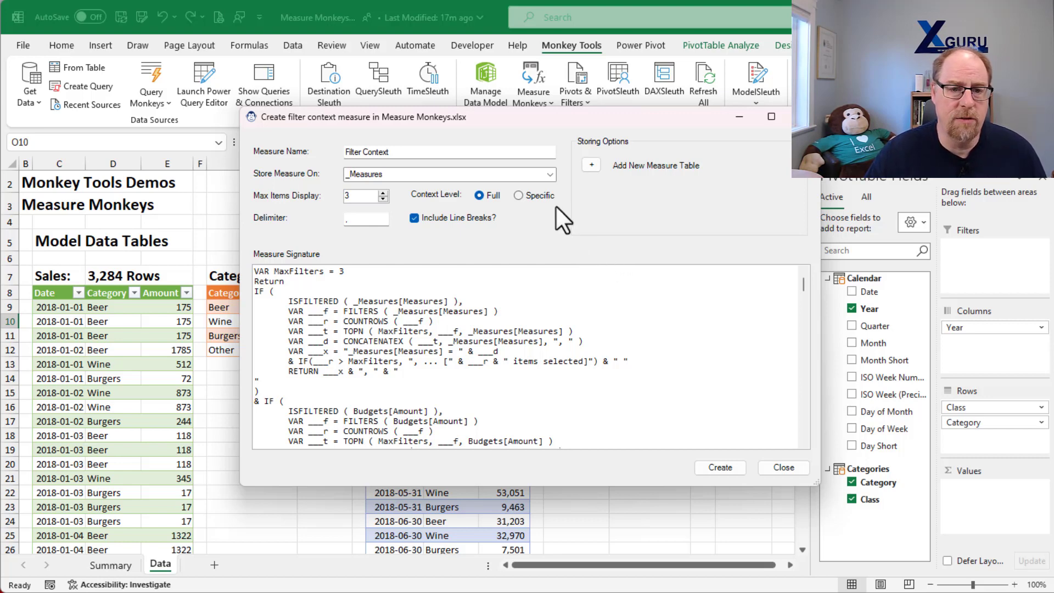
pyautogui.moveTo(516, 116); pyautogui.dragTo(430, 72)
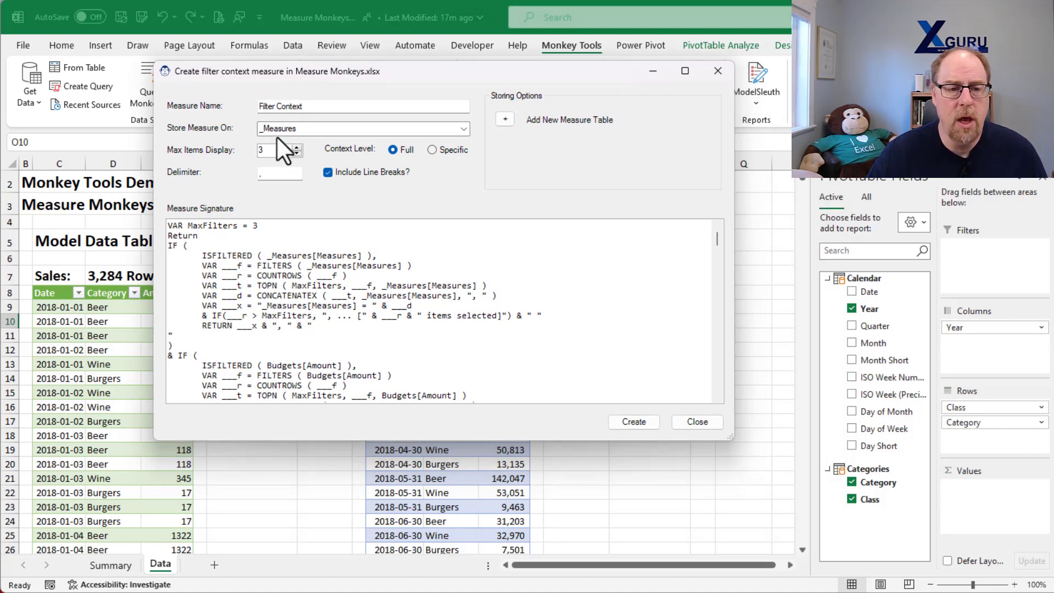
# Step: Store the measure on _Measures and set Max Items Display to 3 after trying 5
pyautogui.click(464, 129)
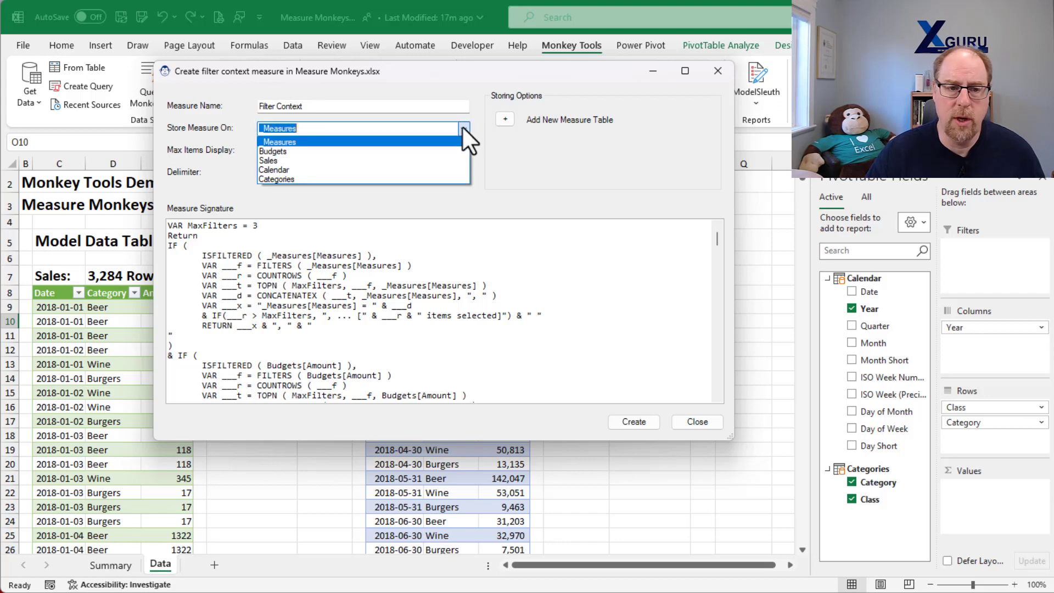
pyautogui.click(462, 127)
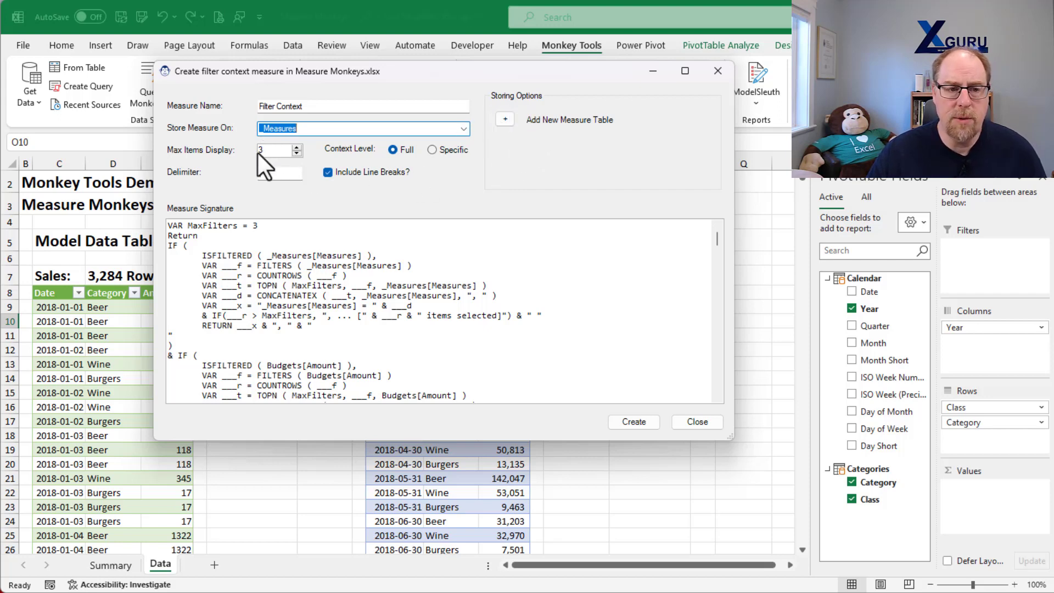
pyautogui.click(298, 147)
pyautogui.click(298, 147)
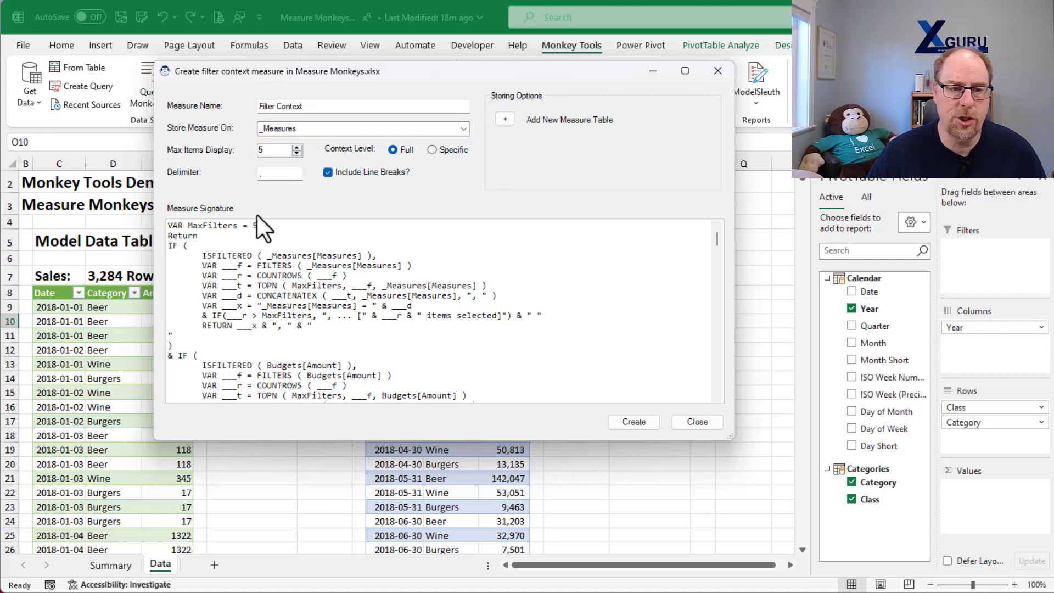
pyautogui.click(298, 153)
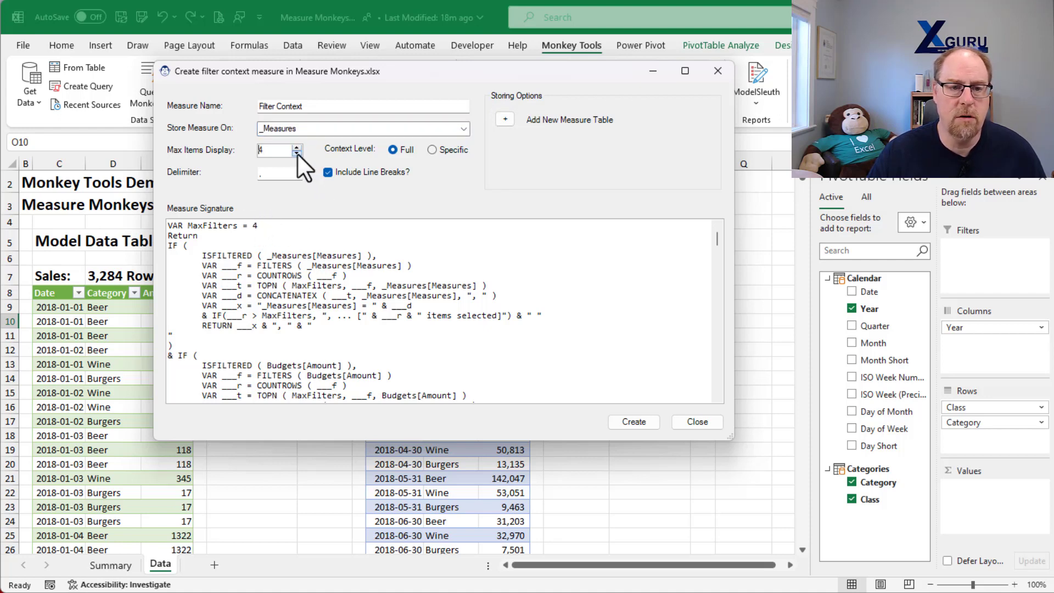
pyautogui.click(298, 154)
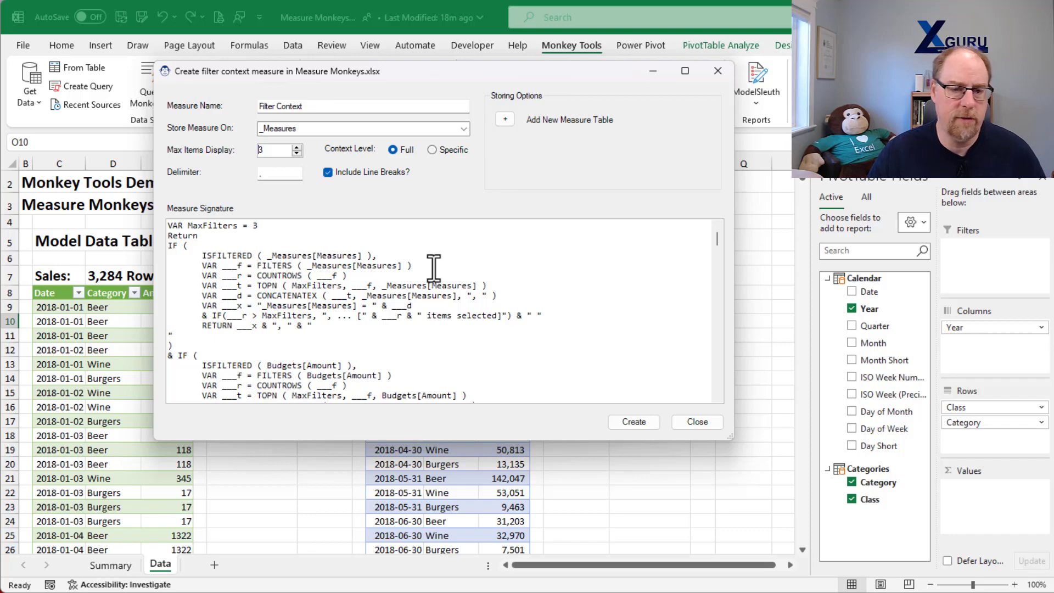
# Step: Review the Measure Signature code, then set Context Level to Specific with all fields included
pyautogui.scroll(-15, 432, 267)
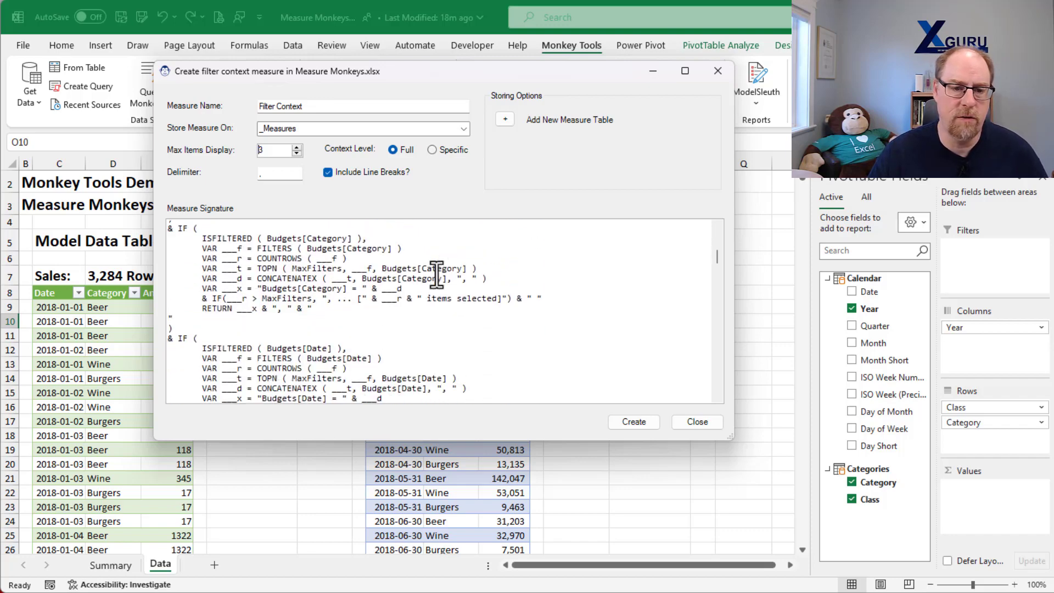
pyautogui.scroll(-10, 432, 276)
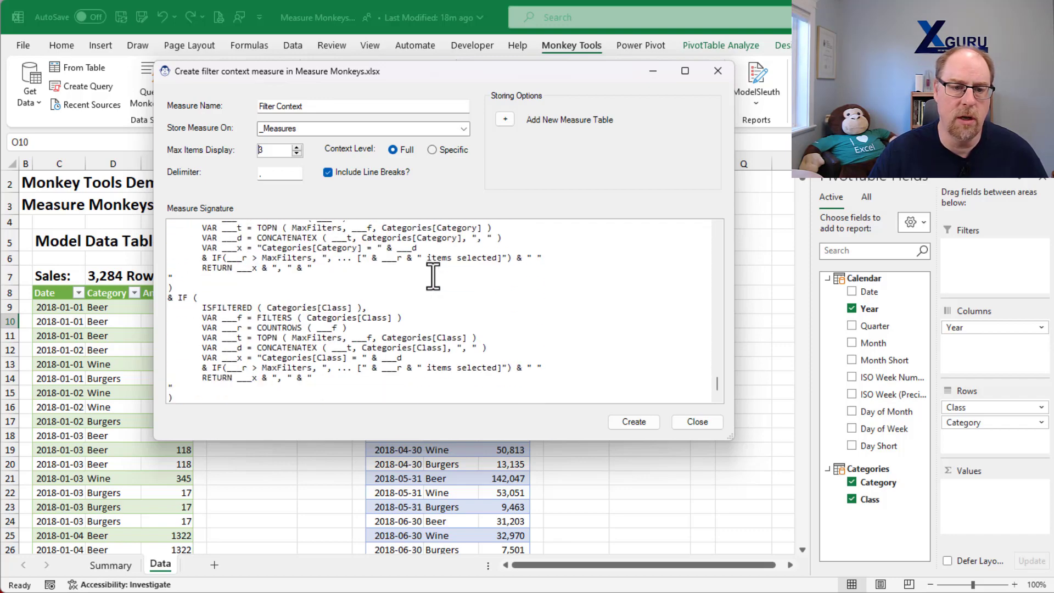
pyautogui.scroll(8, 433, 278)
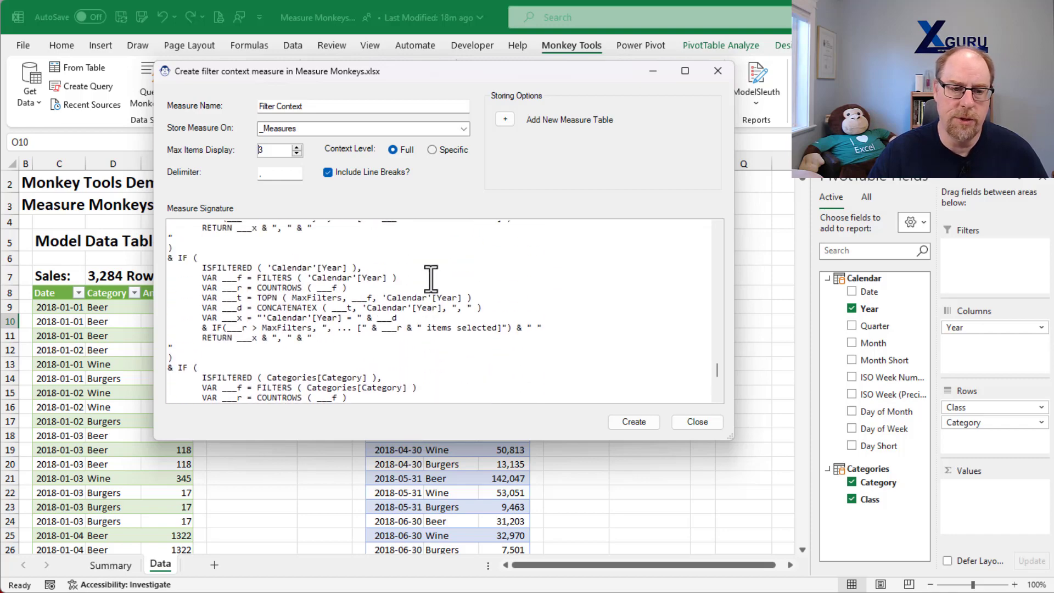
pyautogui.scroll(15, 429, 279)
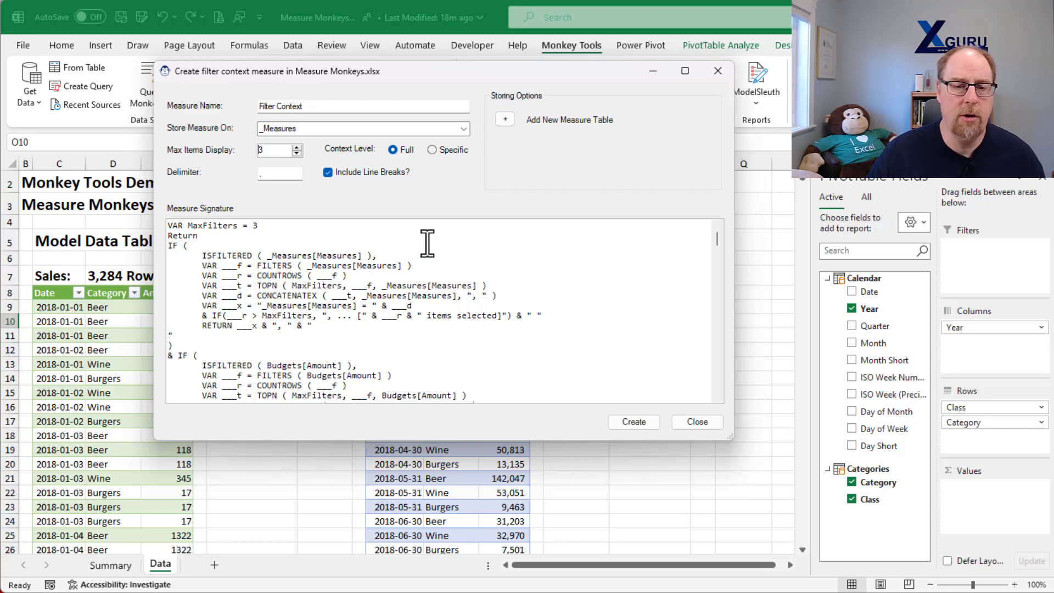
pyautogui.click(431, 150)
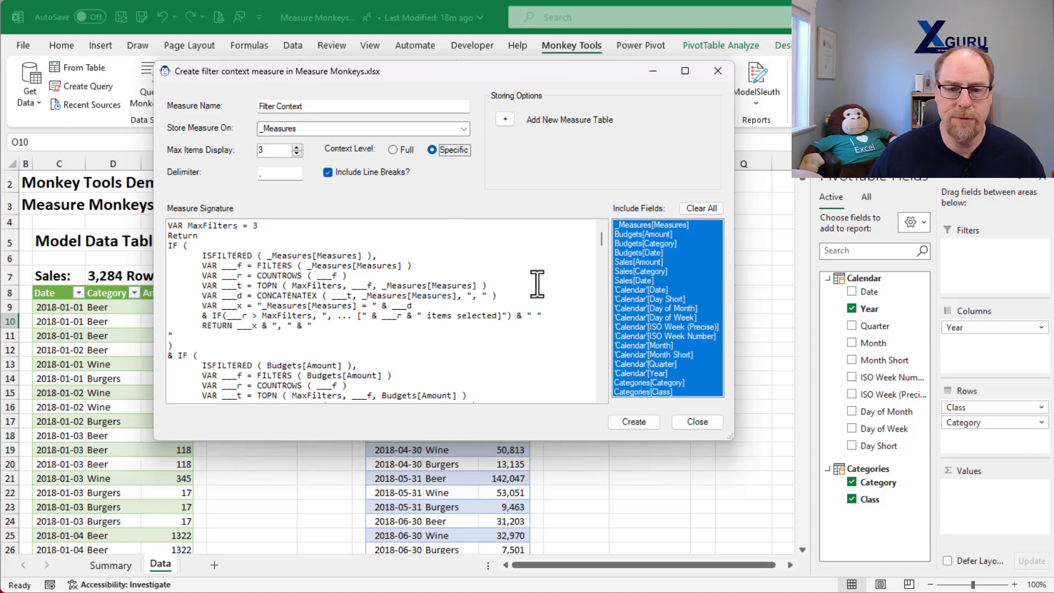
# Step: Try selecting Categories and Calendar fields, then clear them and set Context Level back to Full
pyautogui.click(693, 207)
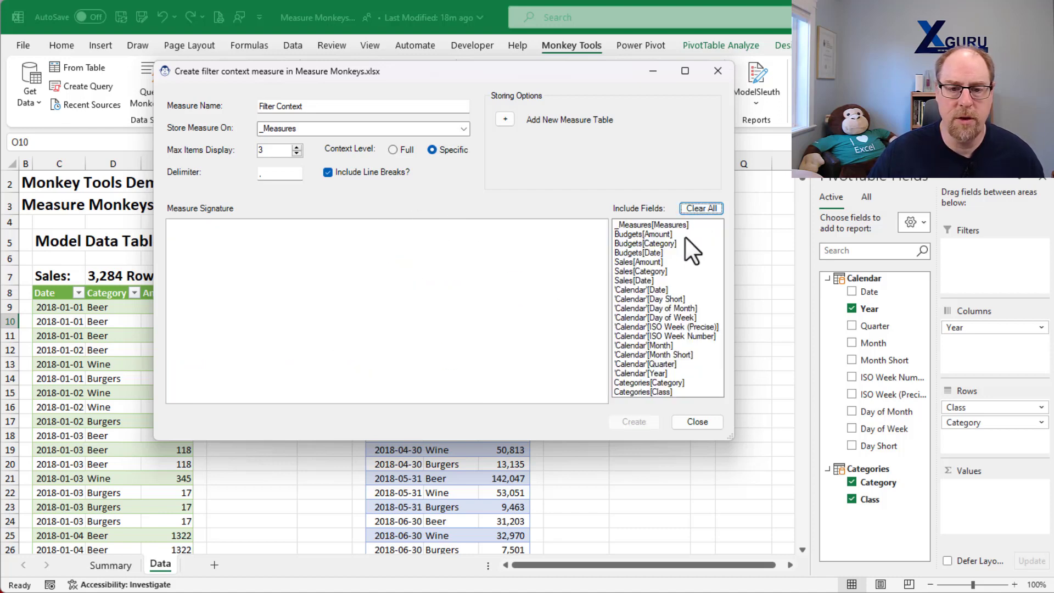
pyautogui.click(630, 383)
pyautogui.click(634, 393)
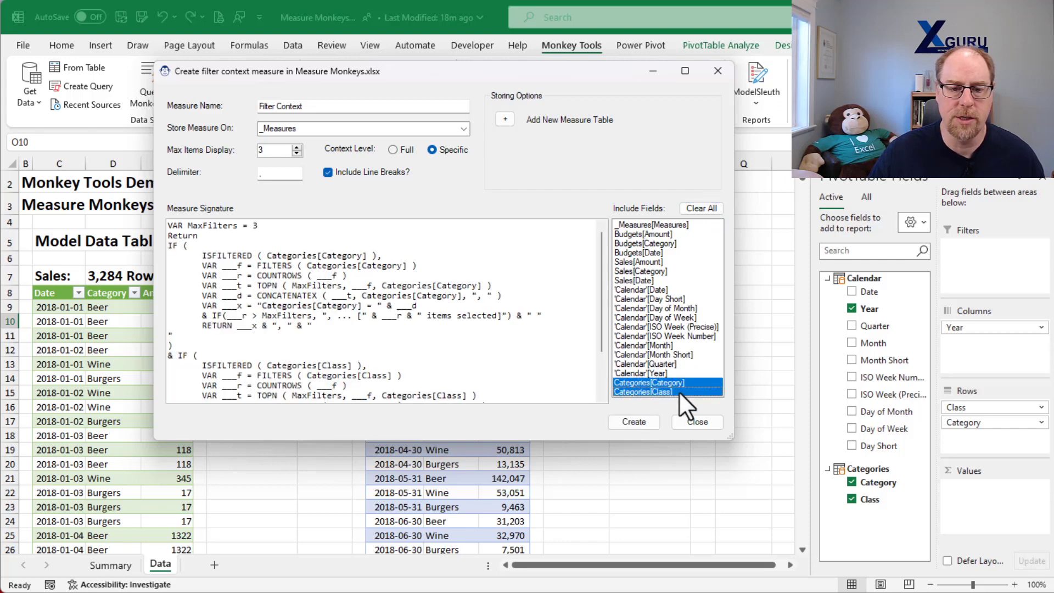
pyautogui.scroll(-2, 479, 287)
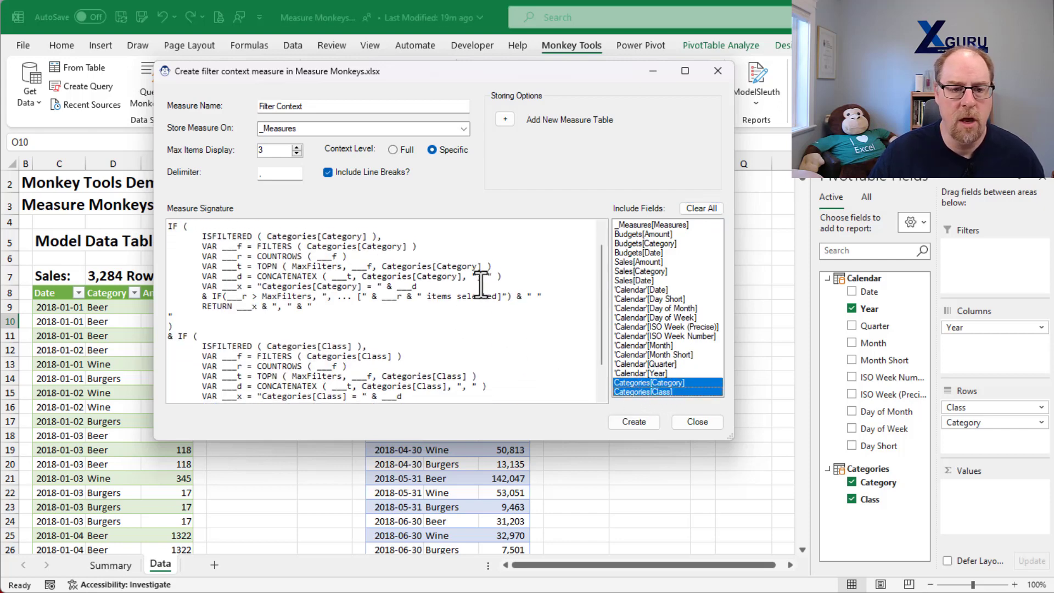
pyautogui.scroll(2, 479, 287)
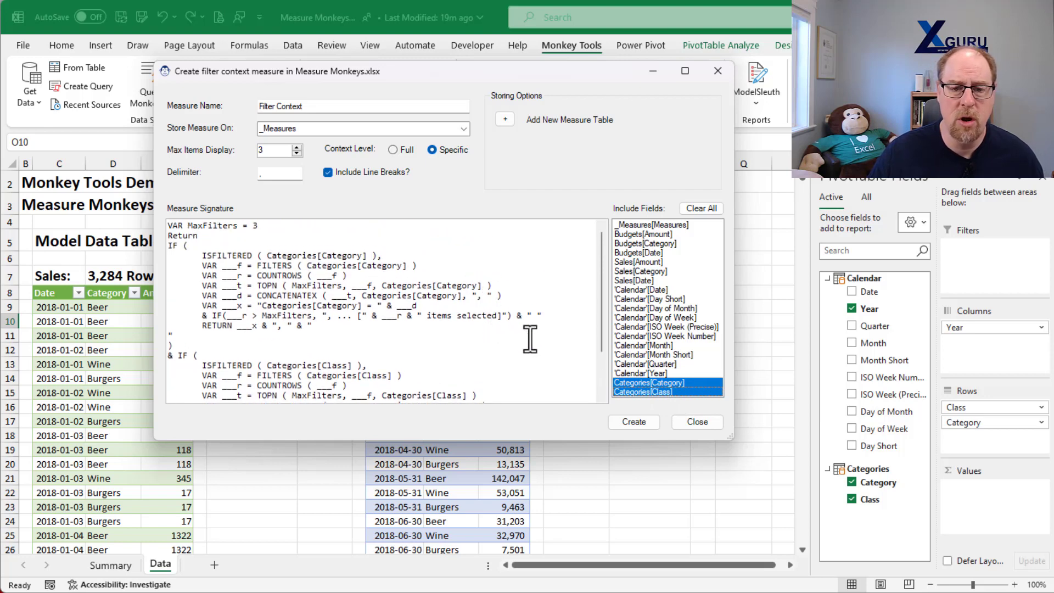
pyautogui.moveTo(637, 291); pyautogui.dragTo(640, 372)
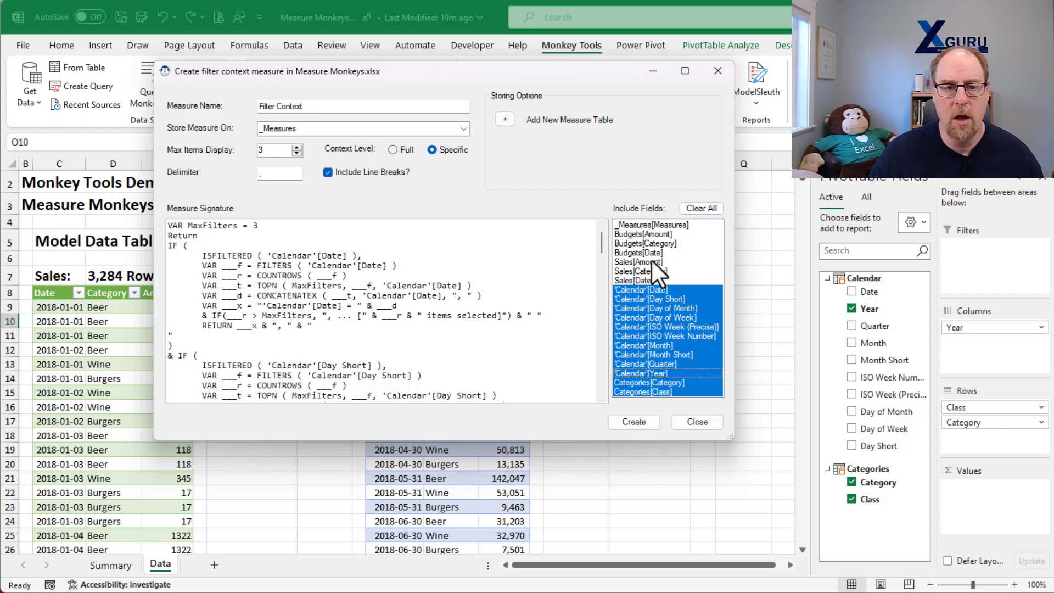
pyautogui.click(708, 208)
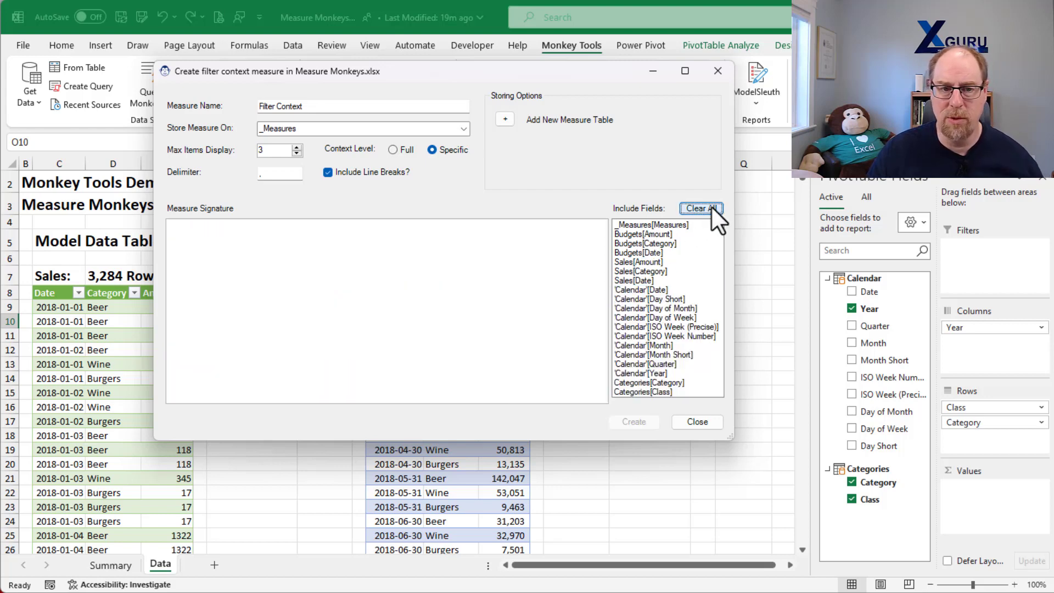
pyautogui.click(393, 149)
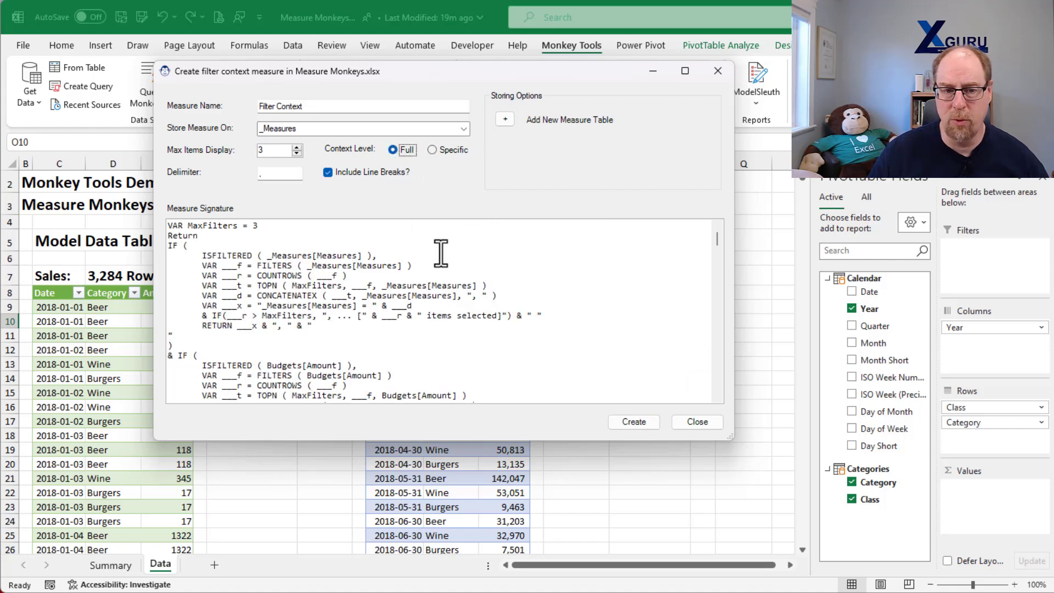
# Step: Create the Filter Context measure in _Measures and close the setup window
pyautogui.click(634, 422)
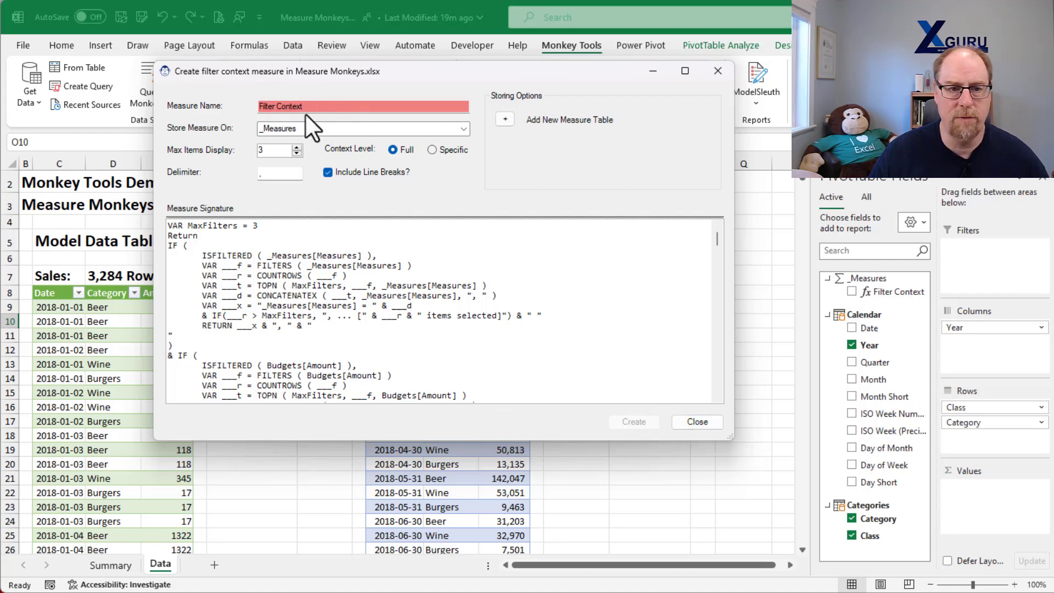
pyautogui.click(695, 422)
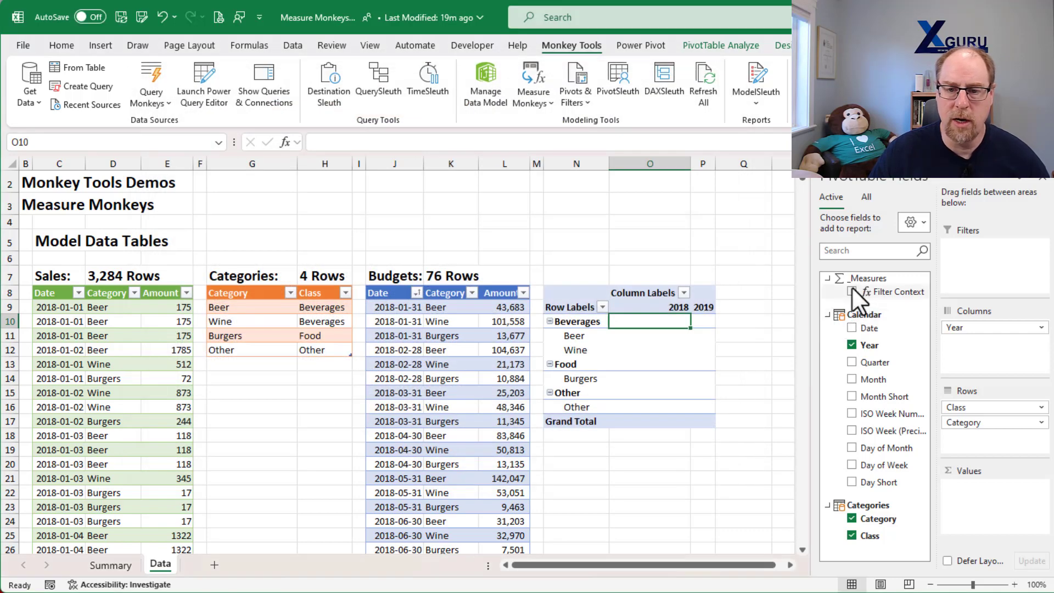
# Step: Add Filter Context to the PivotTable values and inspect the Beer 2018 cell's filter context text
pyautogui.moveTo(789, 565); pyautogui.dragTo(789, 565)
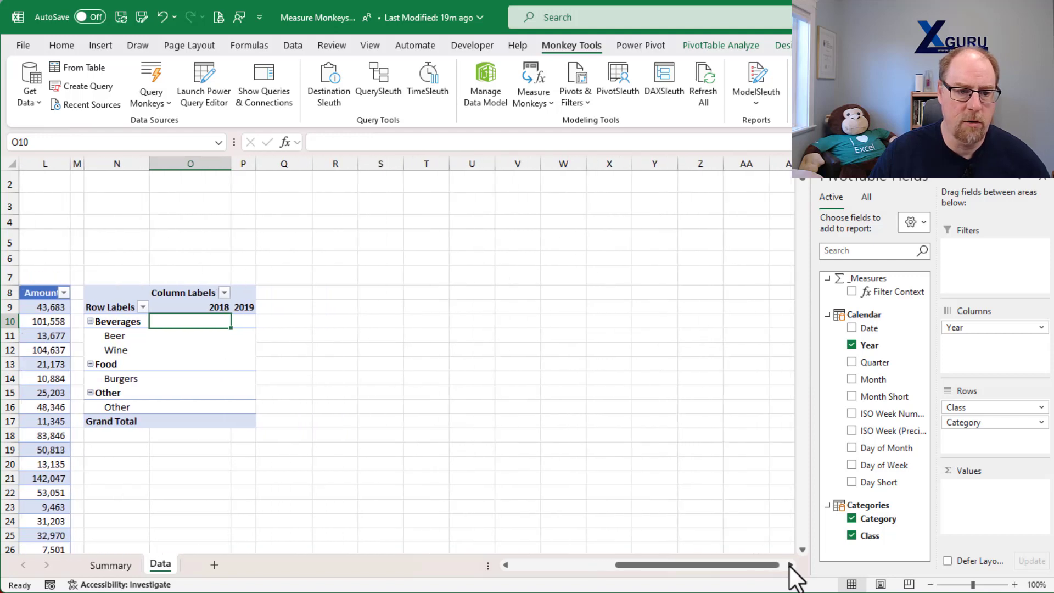
pyautogui.click(851, 291)
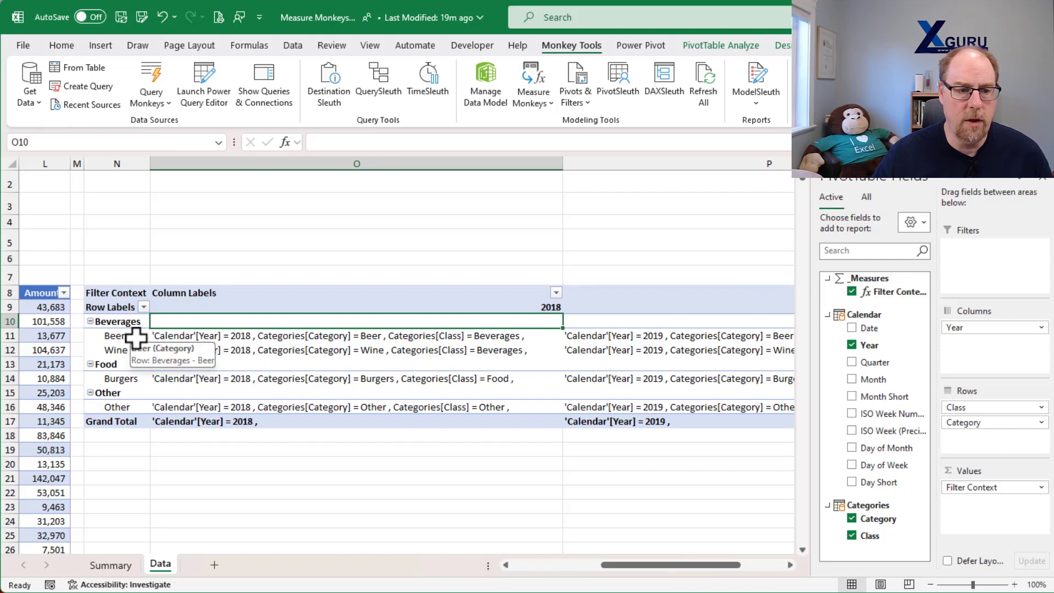
pyautogui.click(205, 337)
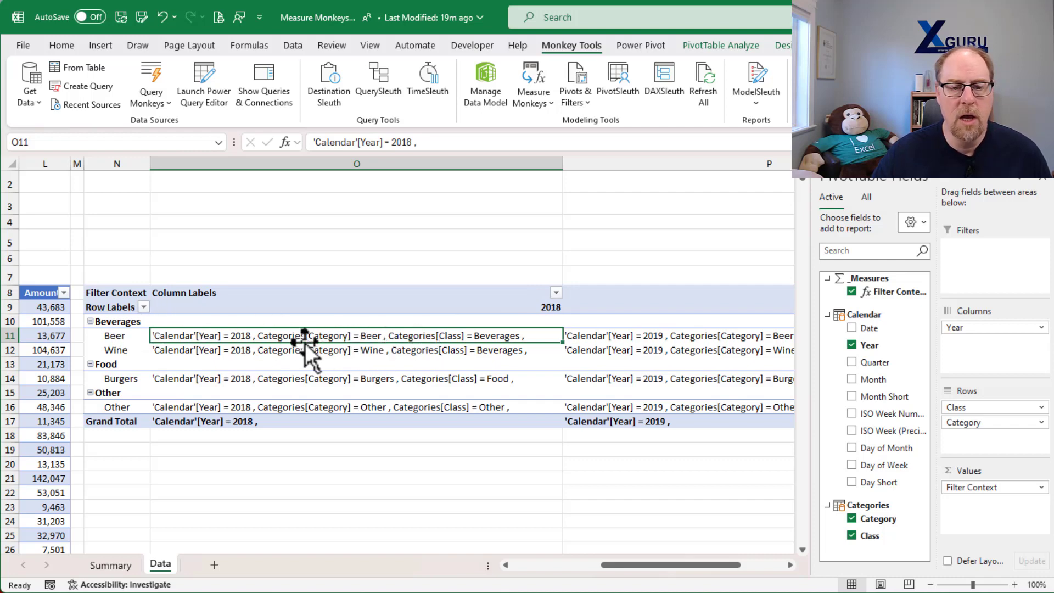
pyautogui.moveTo(330, 336)
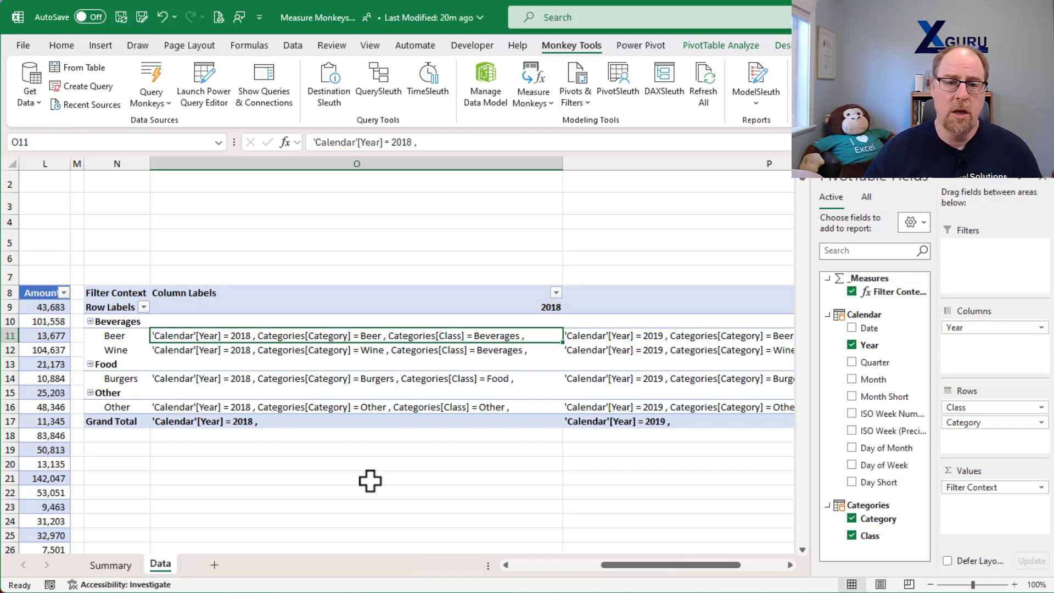
pyautogui.click(531, 101)
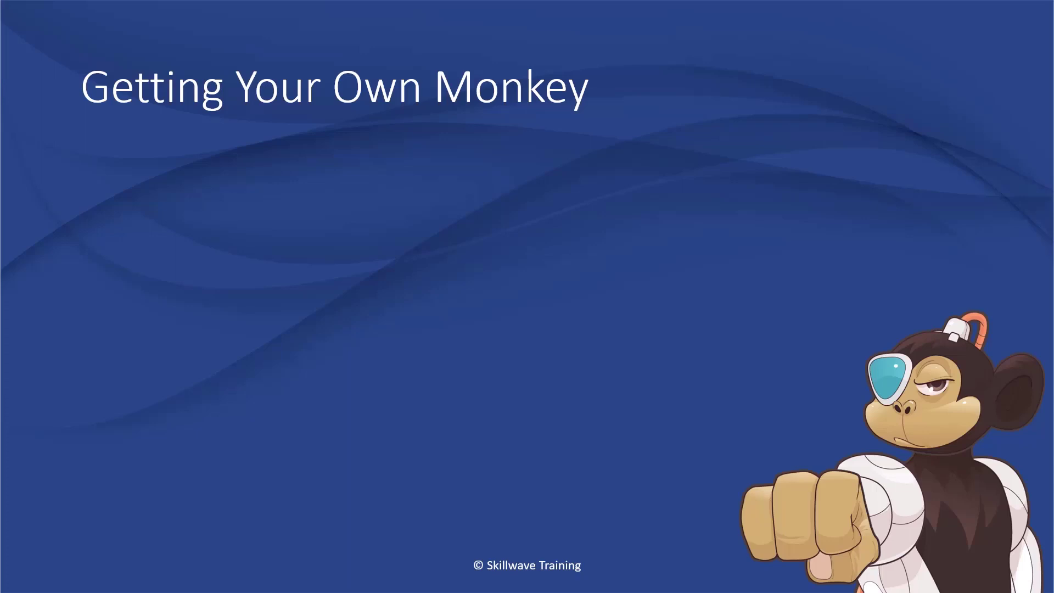
# Step: Reveal the website links and free Pro License offer, then advance to the course catalogue slide
pyautogui.press('Right')
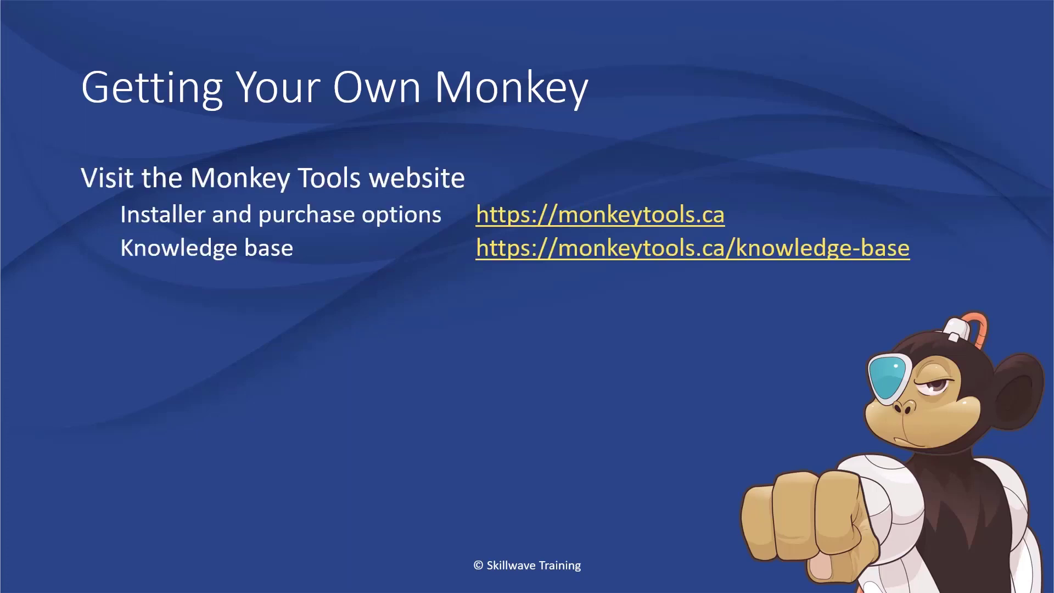
pyautogui.press('Right')
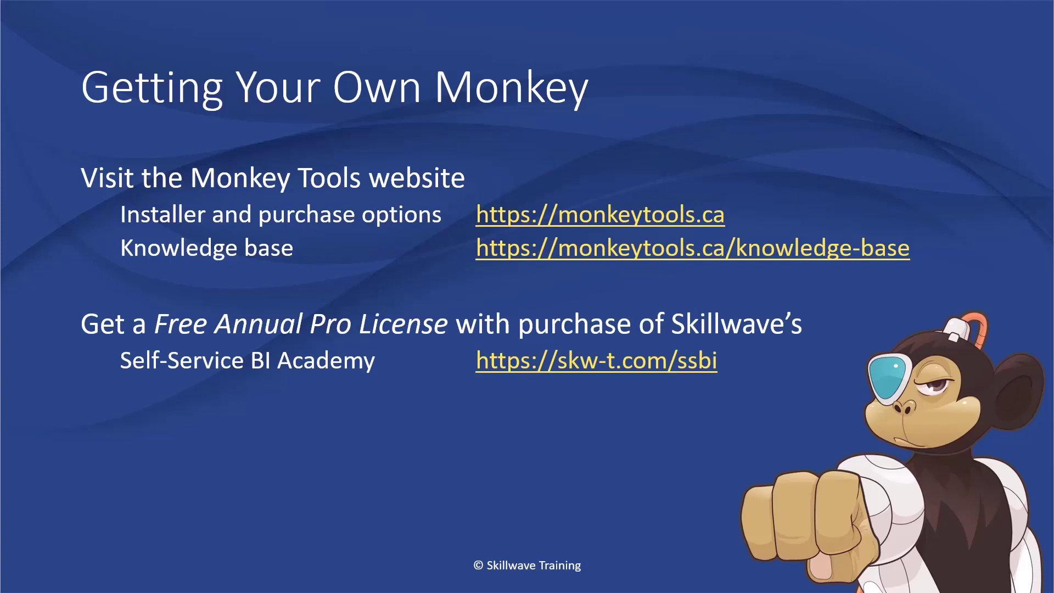
pyautogui.press('Right')
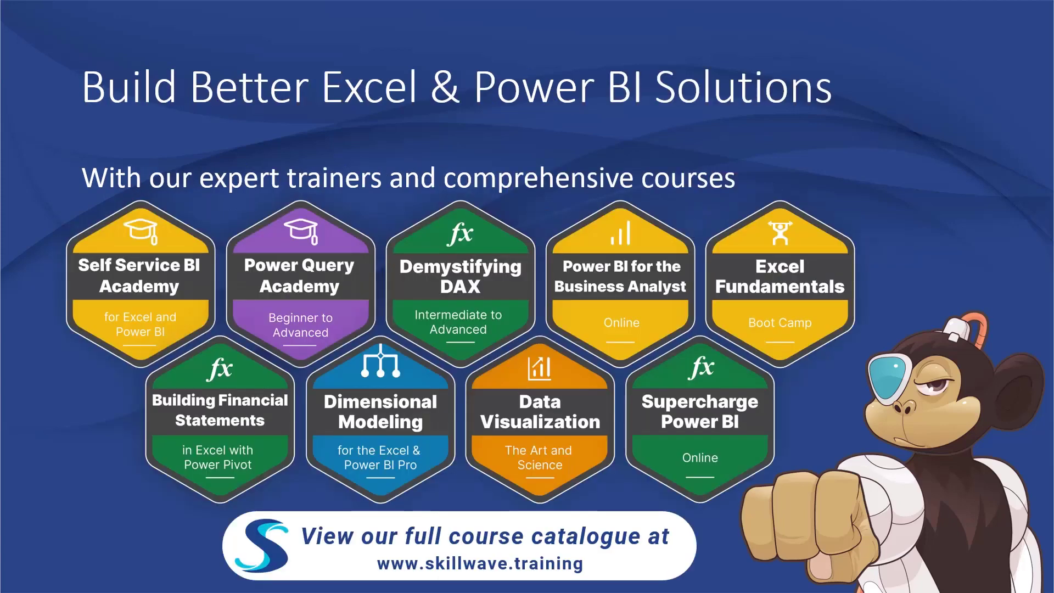